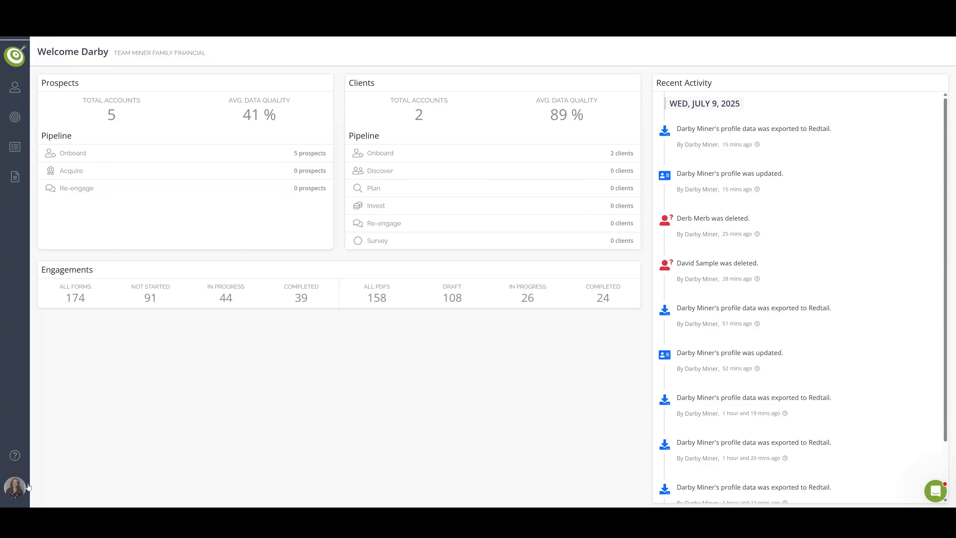
Open the integration mapper of the Redtail integration from the account's settings.
left_click(19, 488)
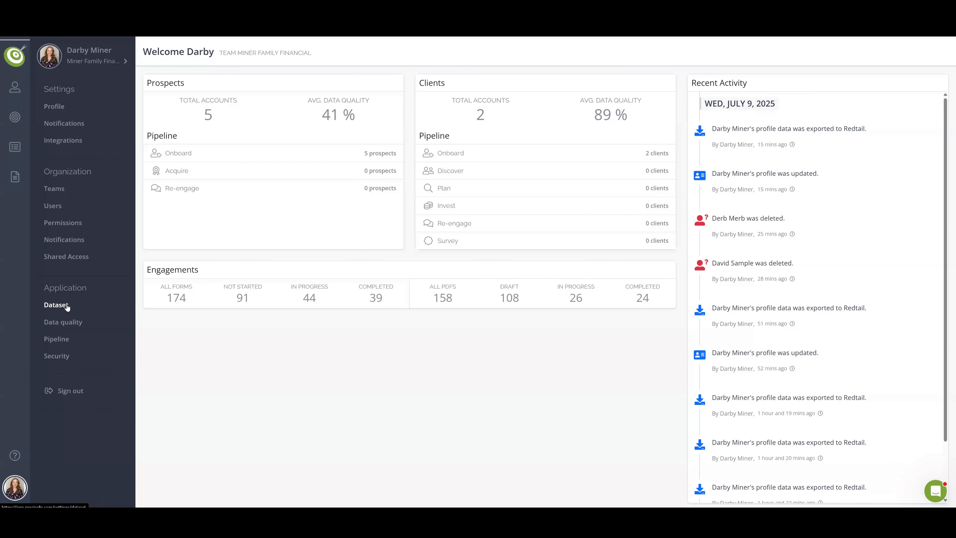
left_click(63, 143)
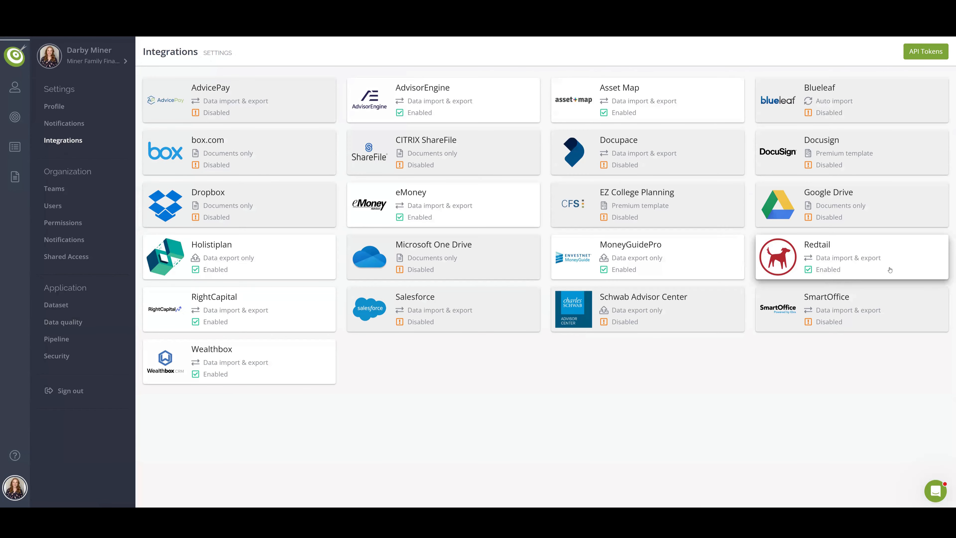
left_click(905, 266)
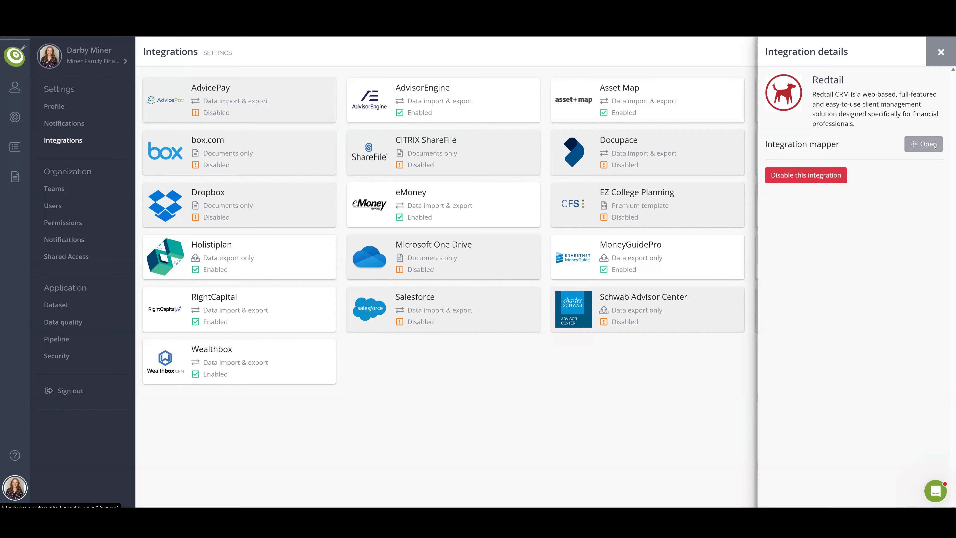
left_click(934, 146)
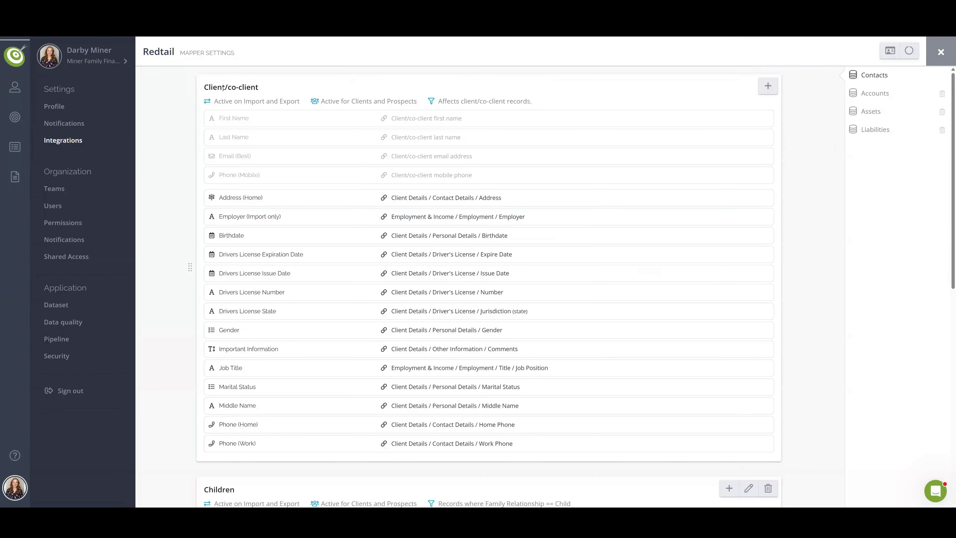
Review the Redtail contact mapping groups and browse the Redtail fields available for a new Client/co-client mapping, including Pronouns (comma delimited).
scroll(225, 241, "down", 4)
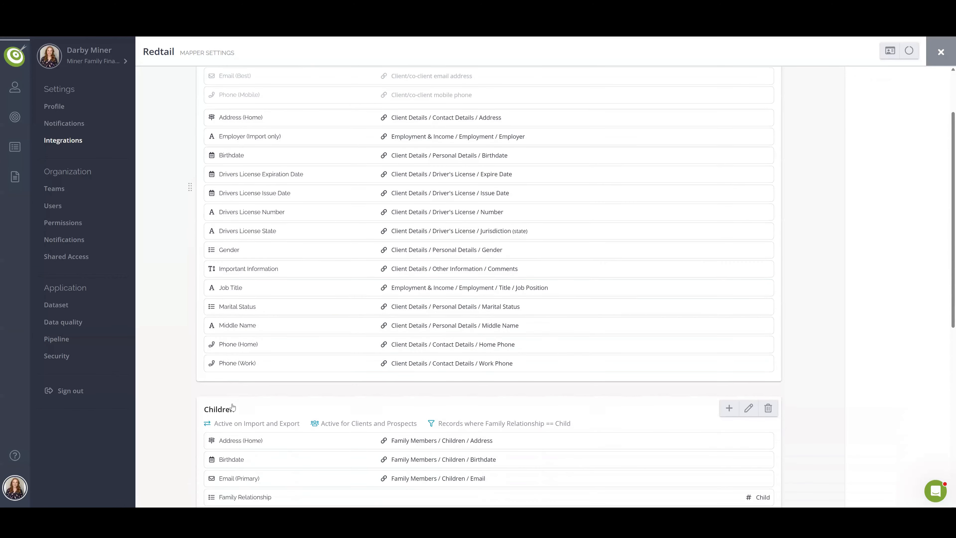
scroll(227, 344, "down", 7)
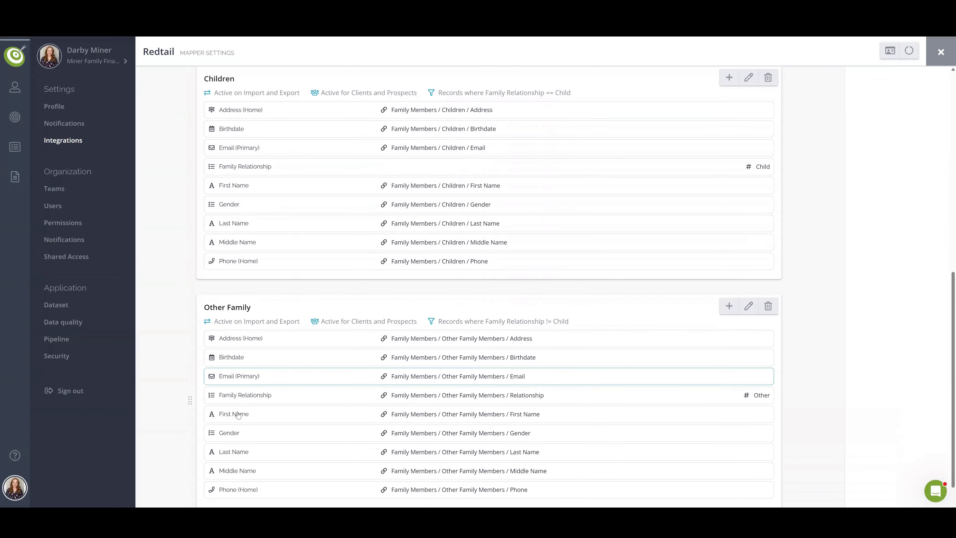
scroll(171, 383, "up", 11)
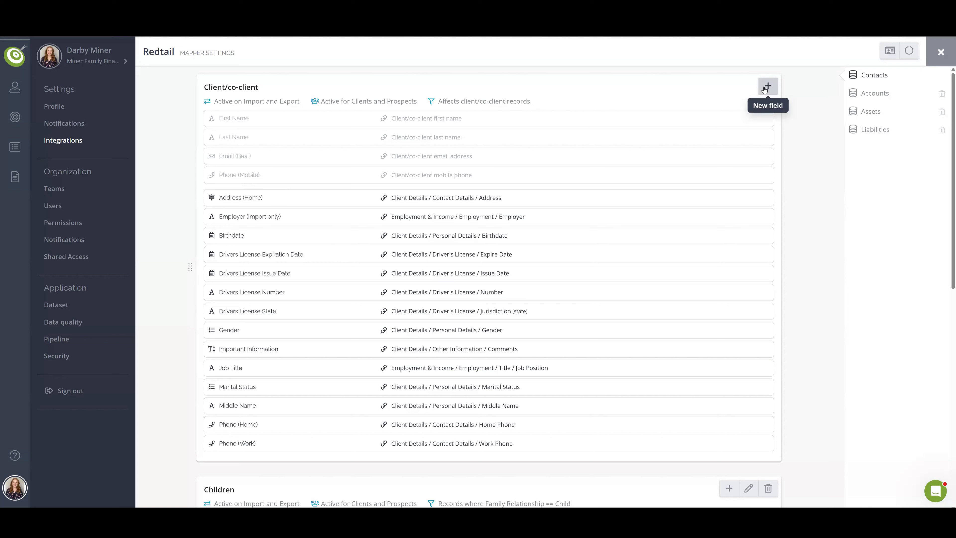
triple_click(216, 88)
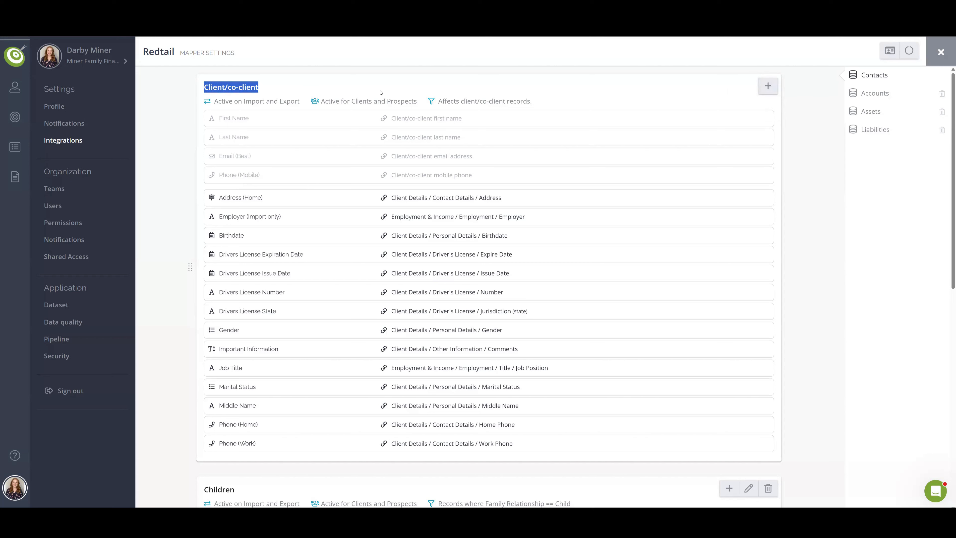
left_click(648, 82)
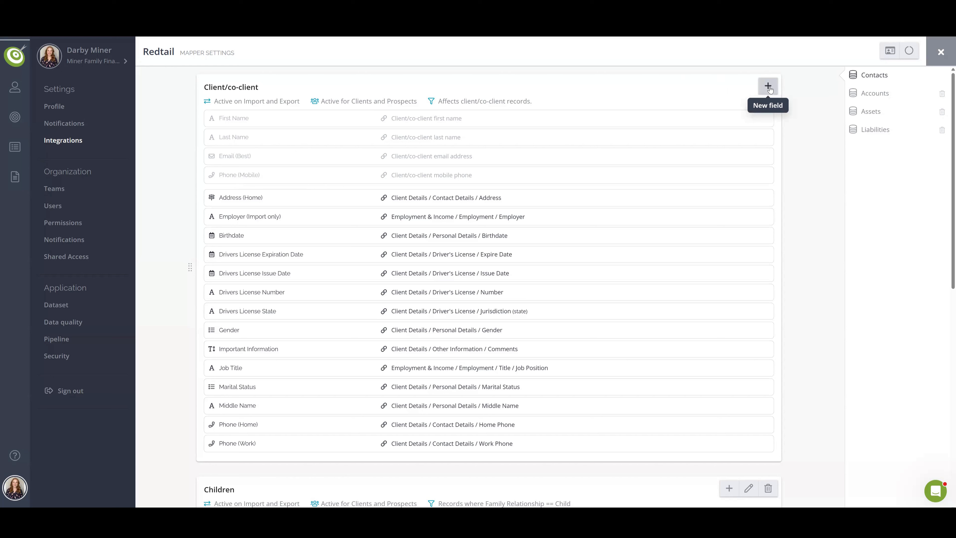
left_click(768, 86)
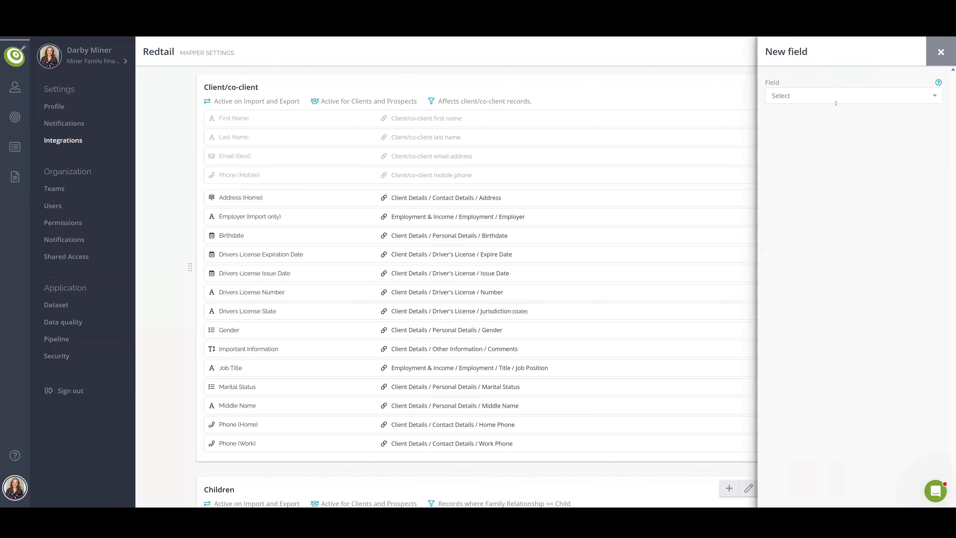
left_click(936, 96)
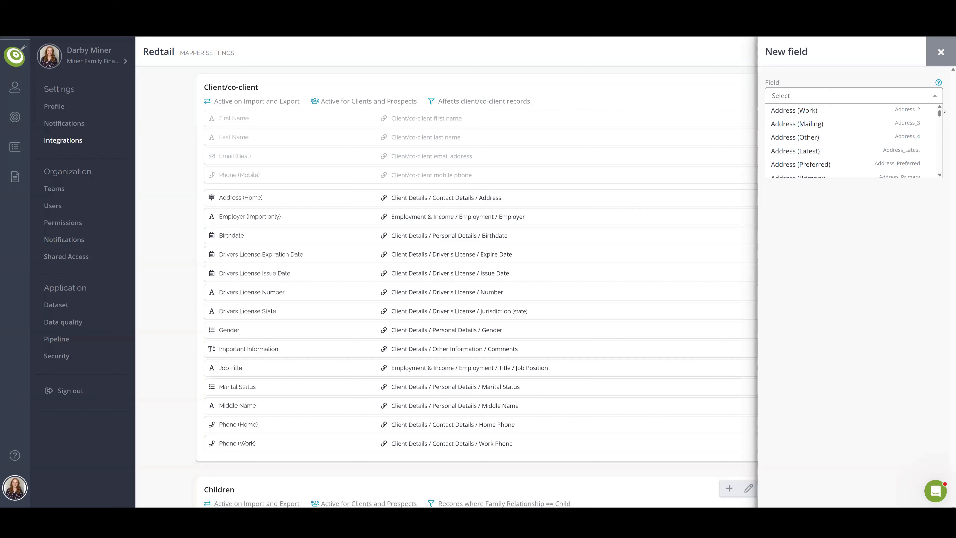
left_click_drag(940, 114, 944, 139)
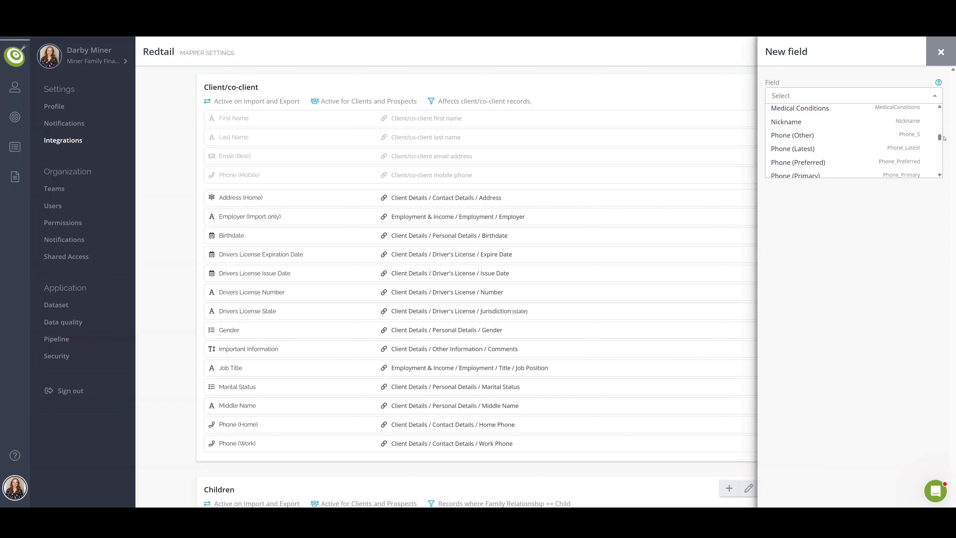
scroll(940, 175, "down", 3)
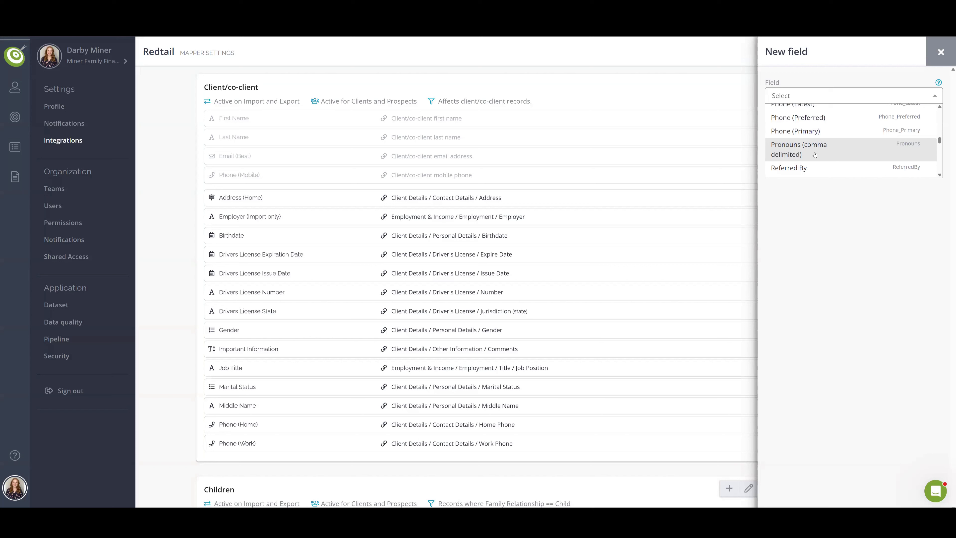
left_click(862, 317)
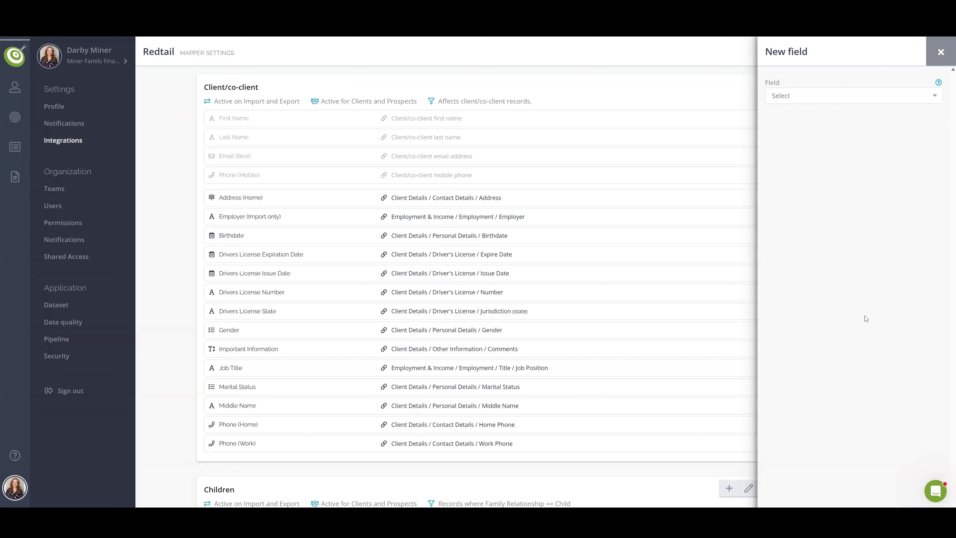
left_click(941, 52)
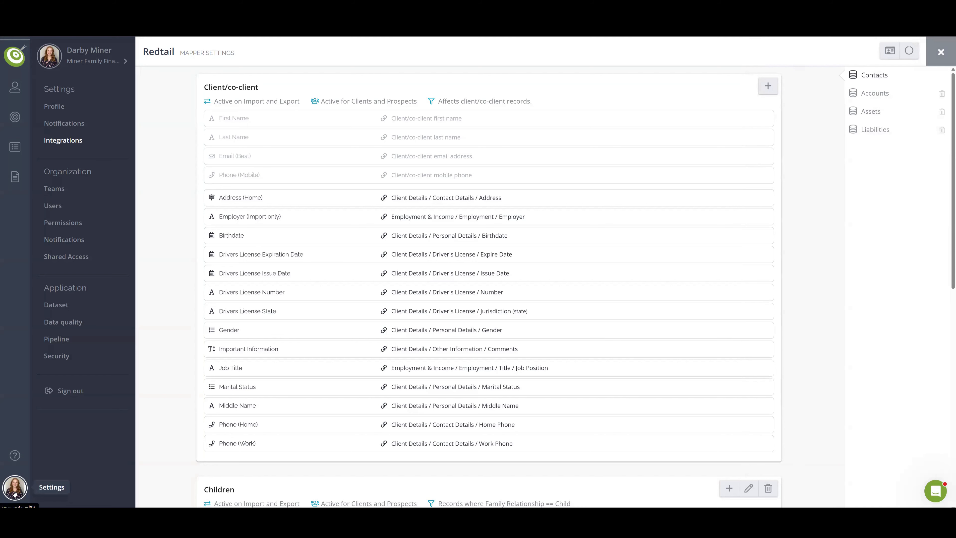
In the dataset's Client Details page, add an empty cell beside the Gender field and an empty row beneath it.
left_click(57, 306)
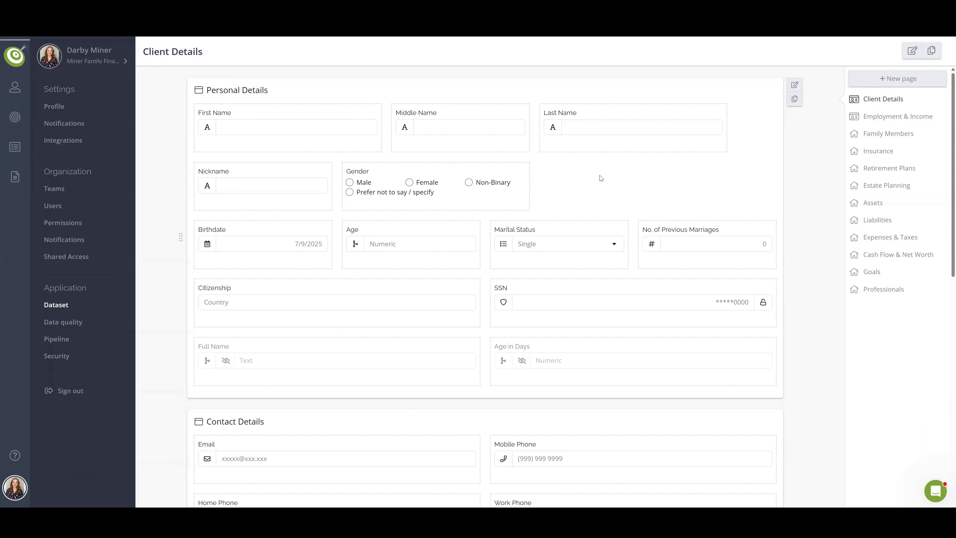
left_click(471, 178)
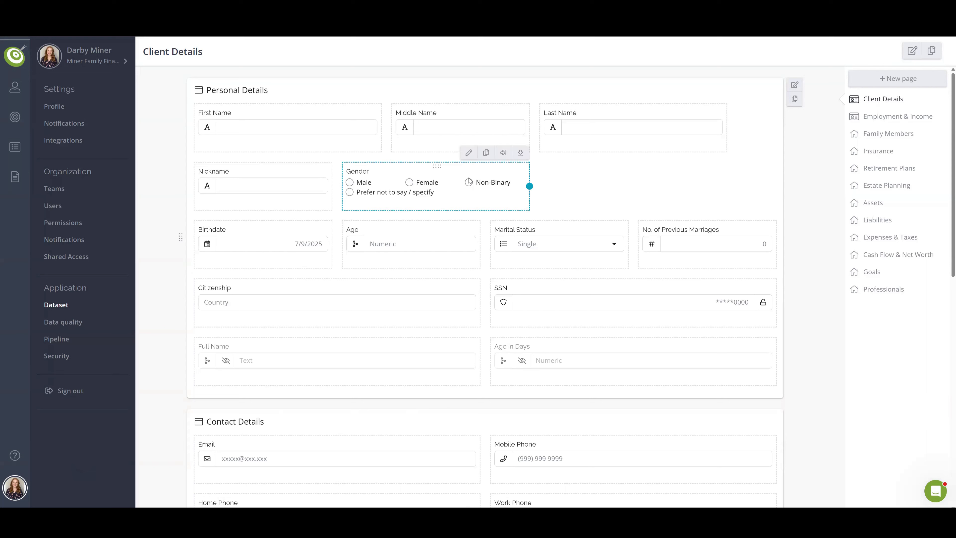
left_click(503, 153)
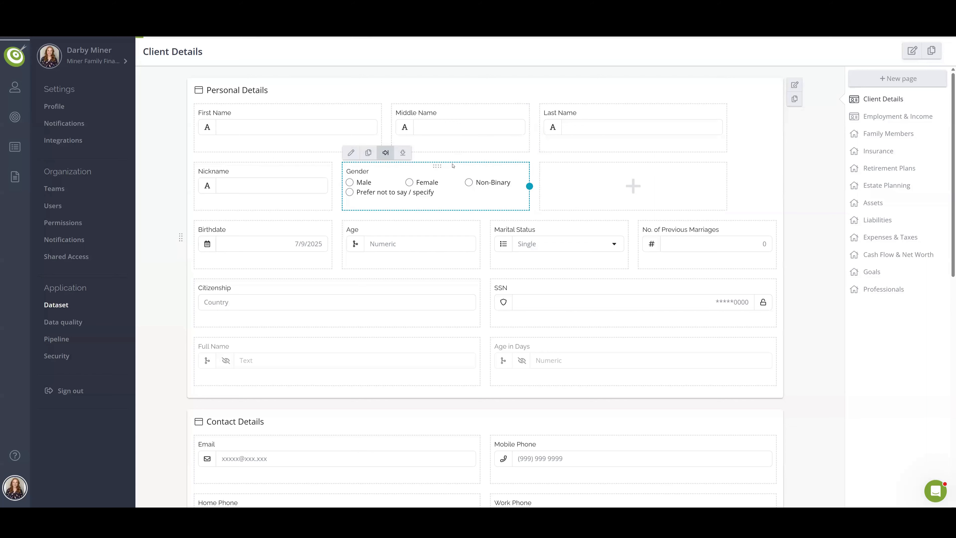
left_click(403, 152)
Set up a text field in the empty cell beside Gender, titled "Pronouns" with the description "Separate by commas".
left_click(621, 194)
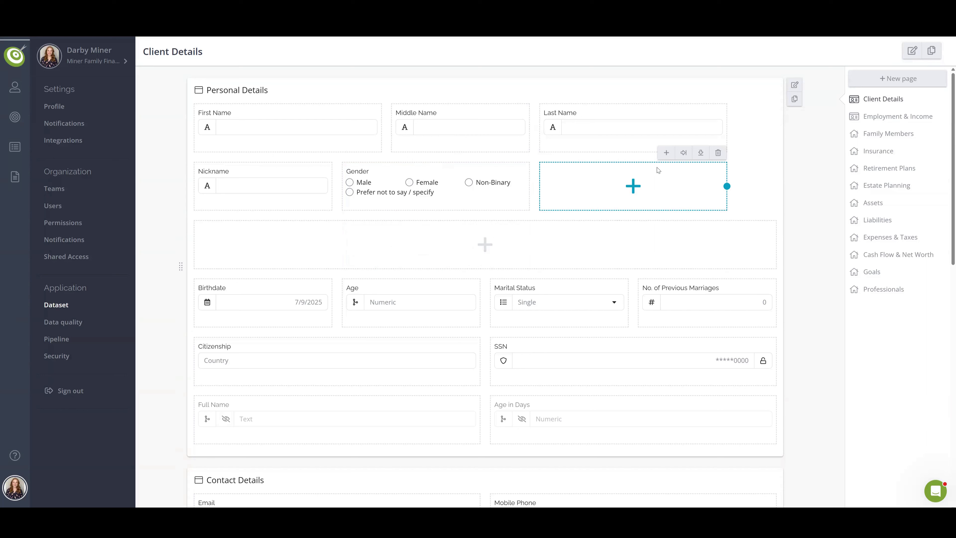
left_click(666, 153)
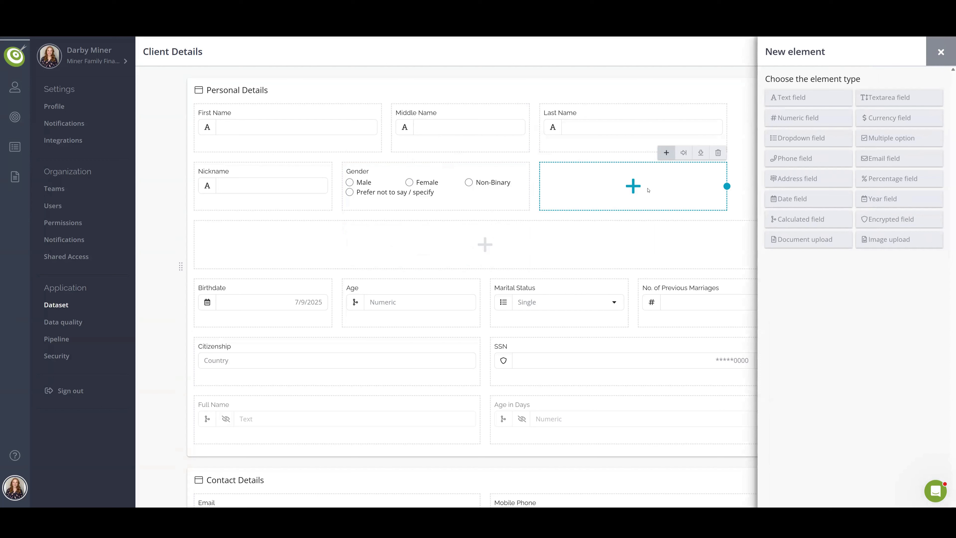
left_click(801, 97)
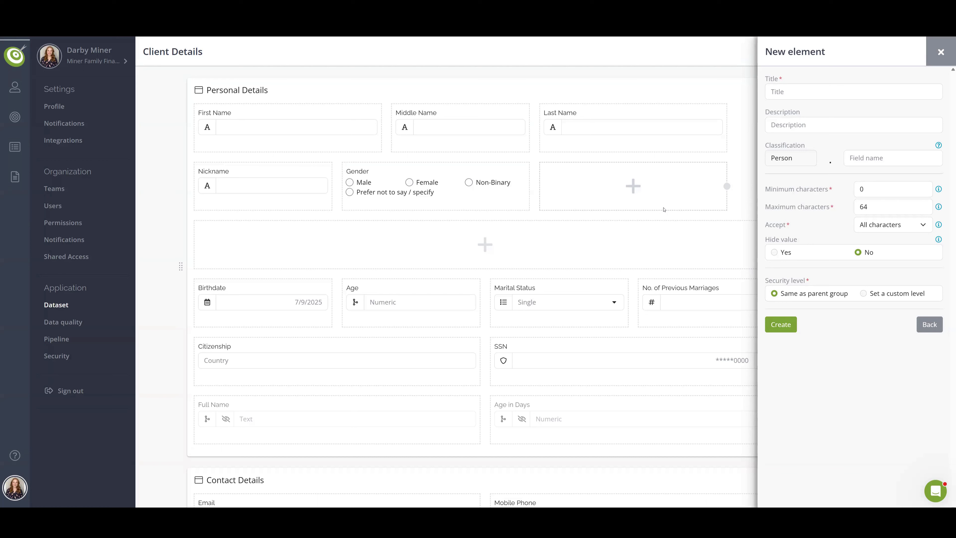
left_click(795, 89)
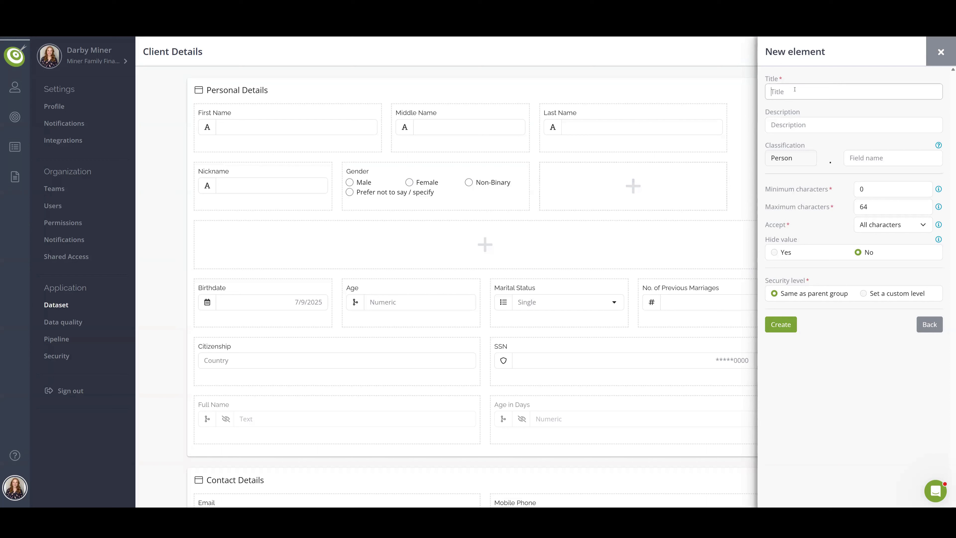
type("Pronouns")
left_click(803, 126)
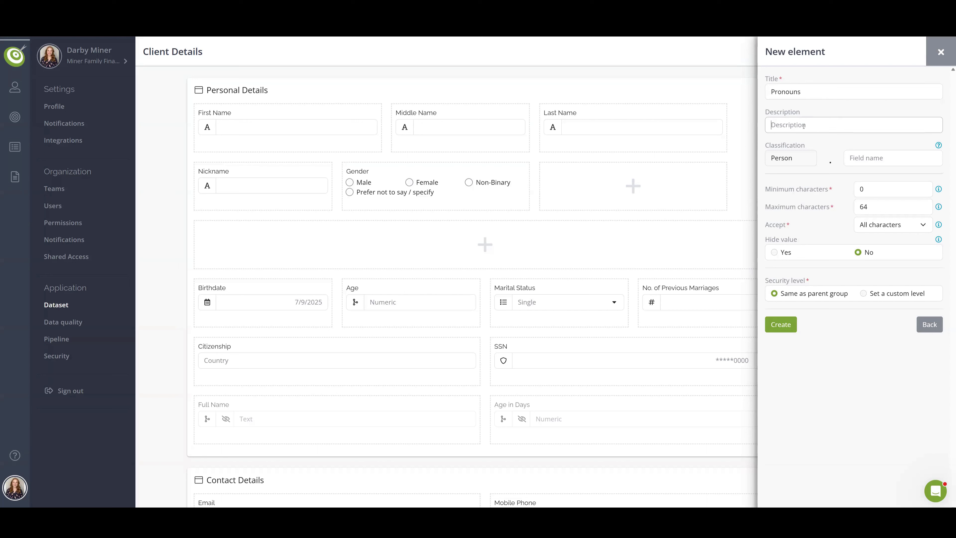
type("Separate by commas")
Raise the Pronouns element's maximum character limit and create the element.
double_click(875, 207)
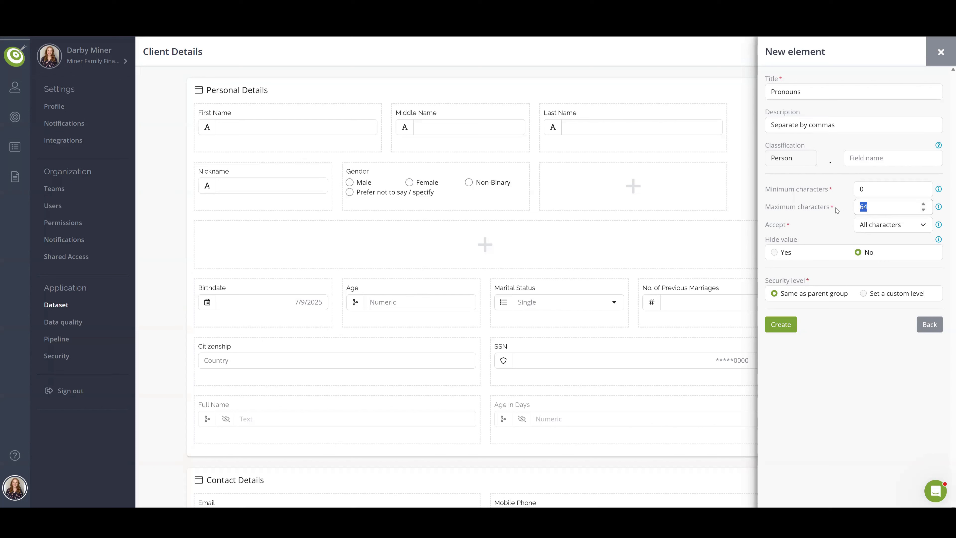
type("22256")
key("BackSpace")
key("BackSpace")
key("BackSpace")
type("56")
left_click_drag(874, 208, 833, 208)
left_click(820, 221)
left_click(779, 325)
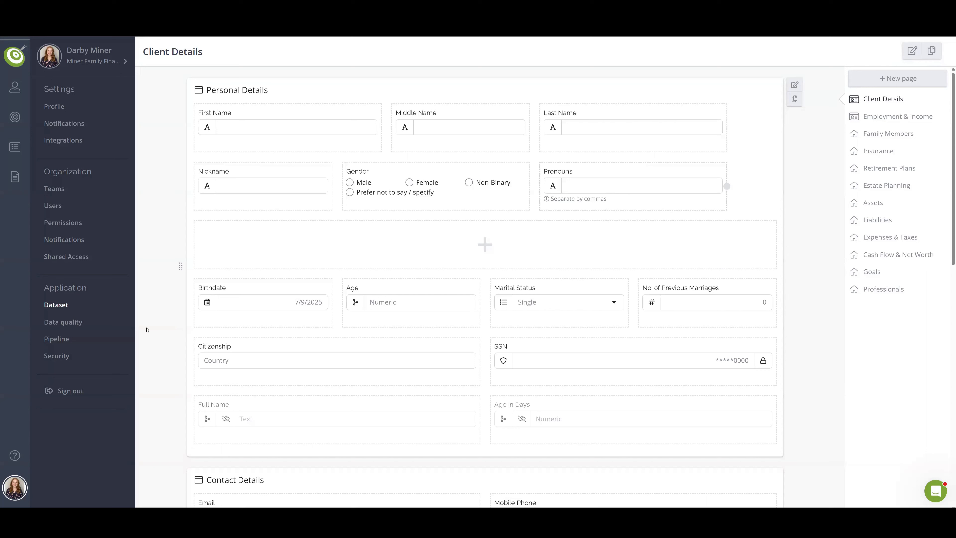
Return to the integrations settings and open Redtail's integration mapper.
left_click(63, 141)
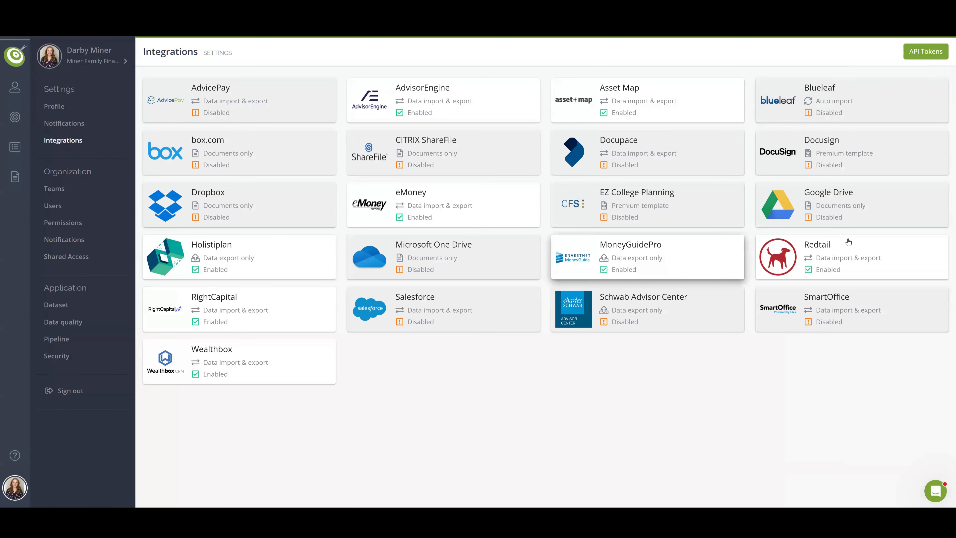
left_click(894, 267)
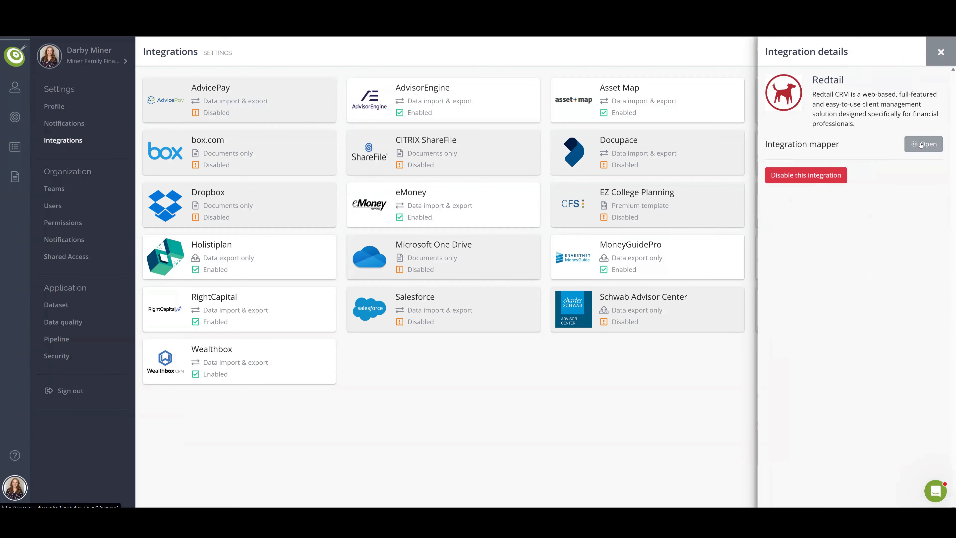
left_click(921, 145)
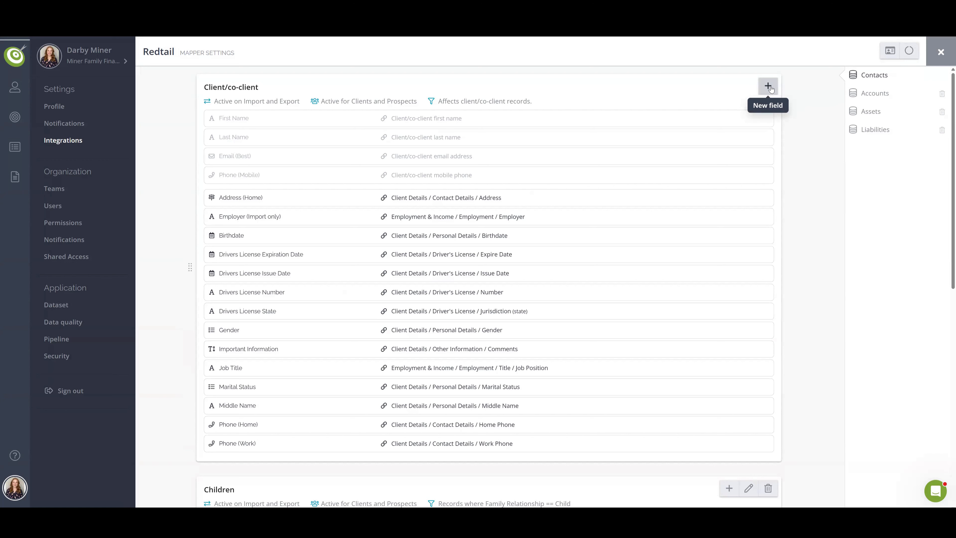
Add a Client/co-client mapping from Pronouns (comma delimited) to Client Details / Personal Details / Pronouns and save it.
left_click(768, 87)
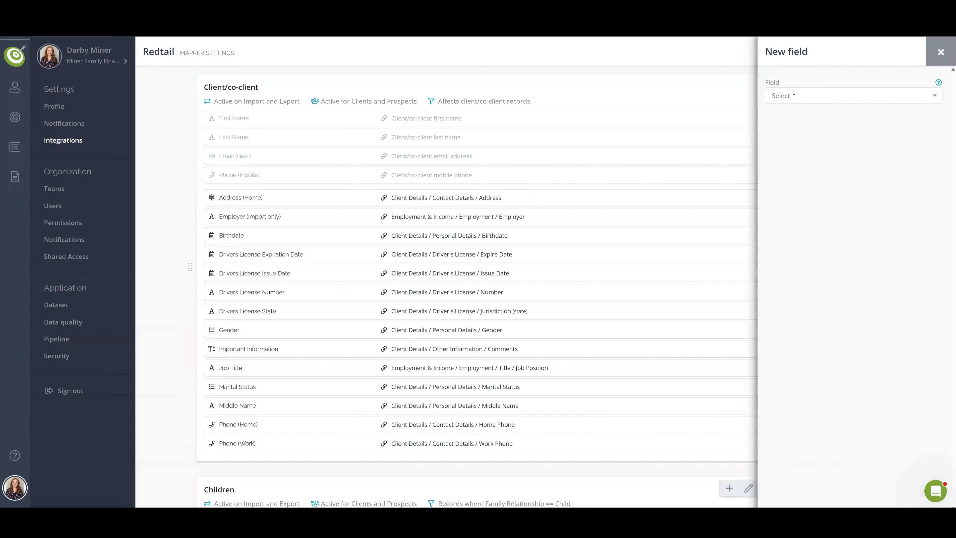
left_click(939, 97)
type("pro")
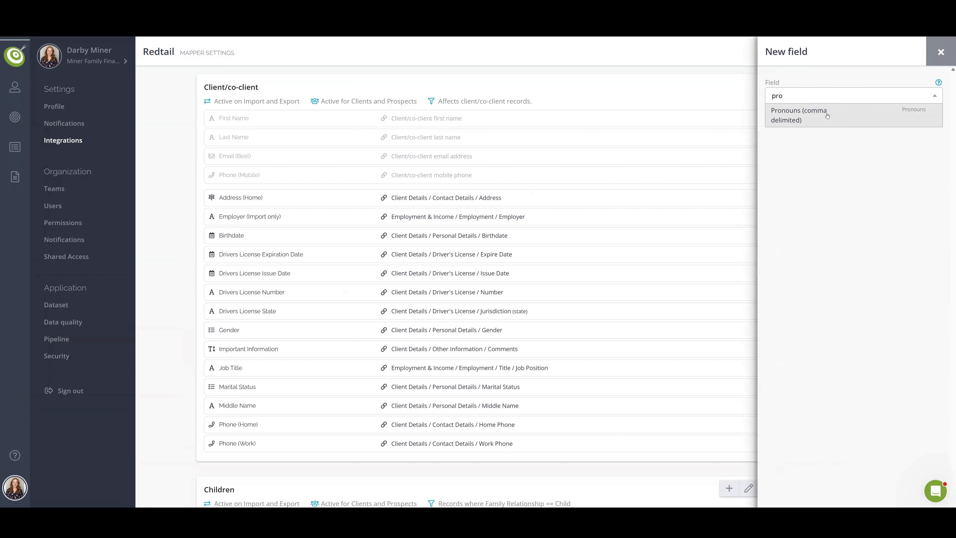
left_click(823, 115)
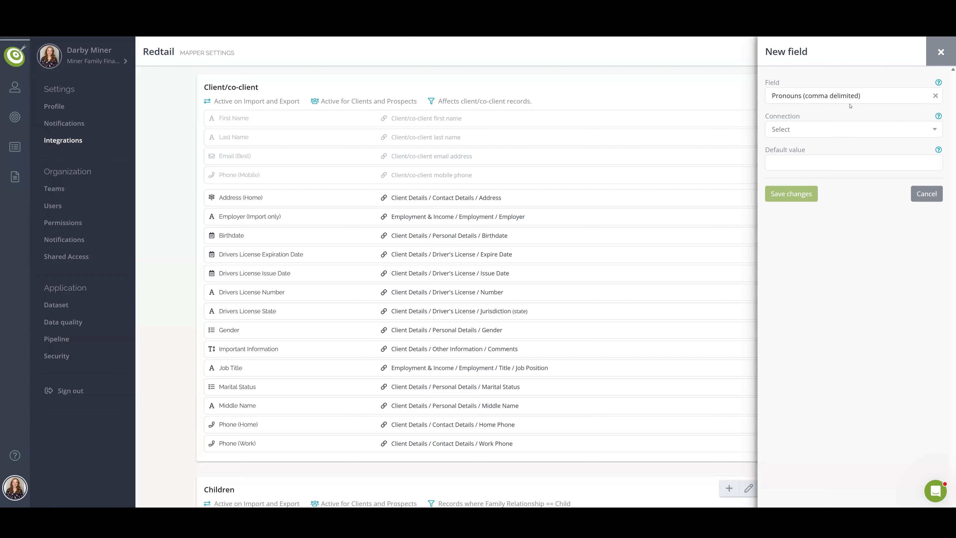
left_click(935, 130)
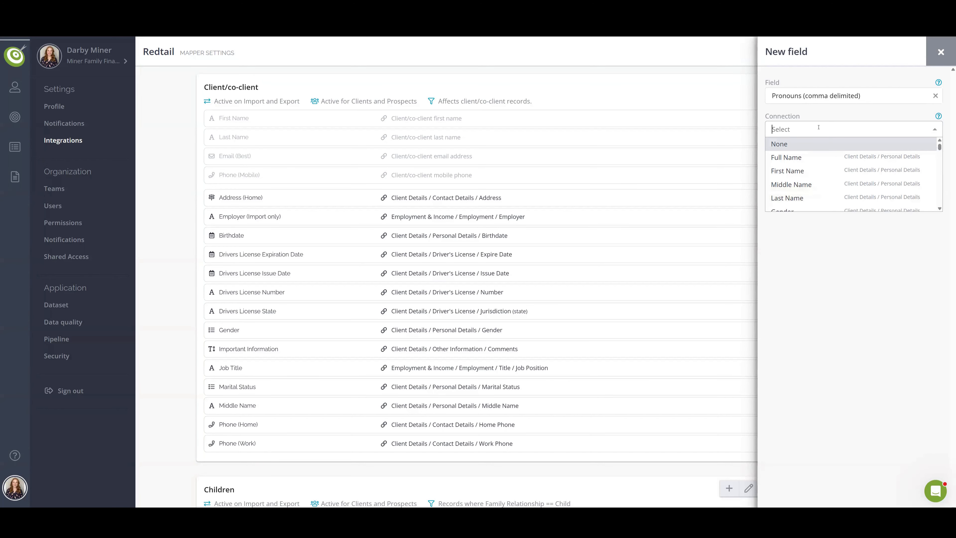
type("pronou")
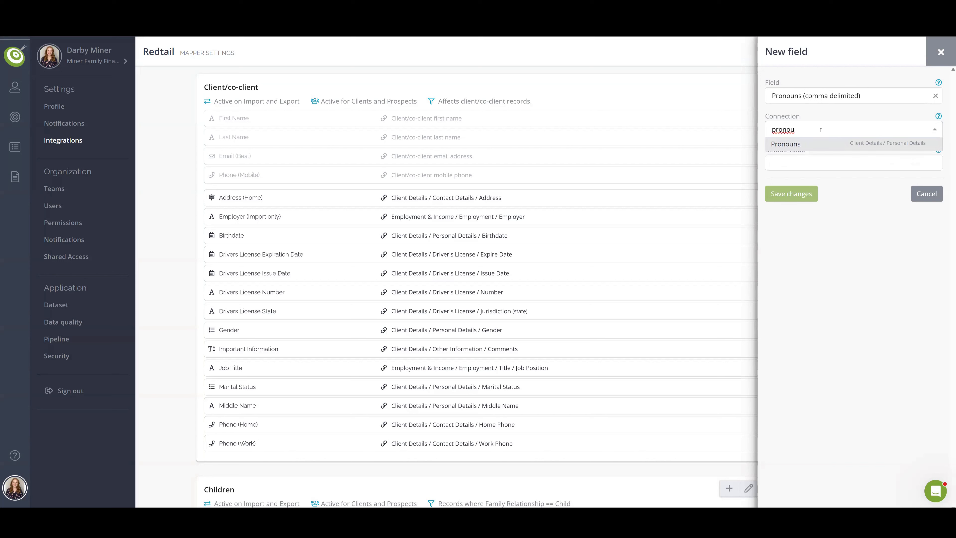
left_click(804, 146)
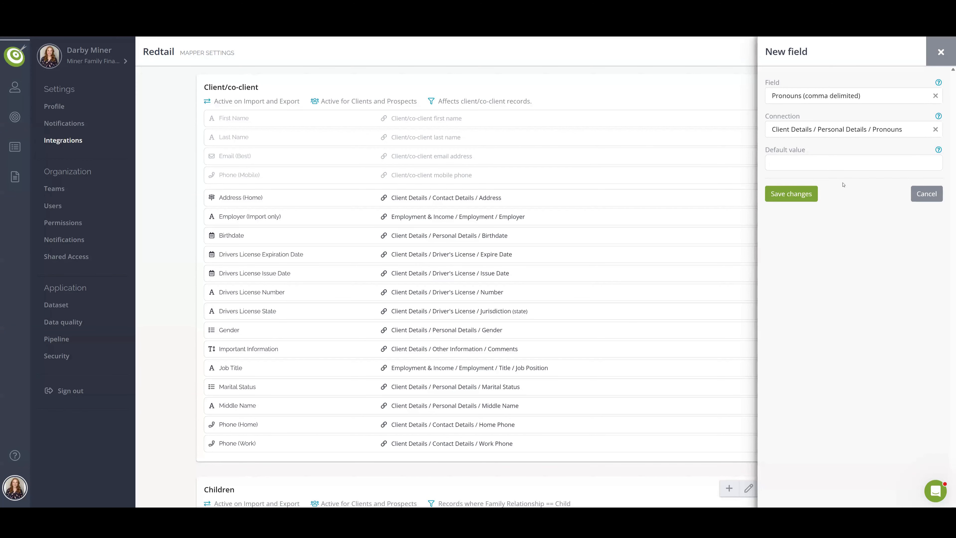
left_click(786, 194)
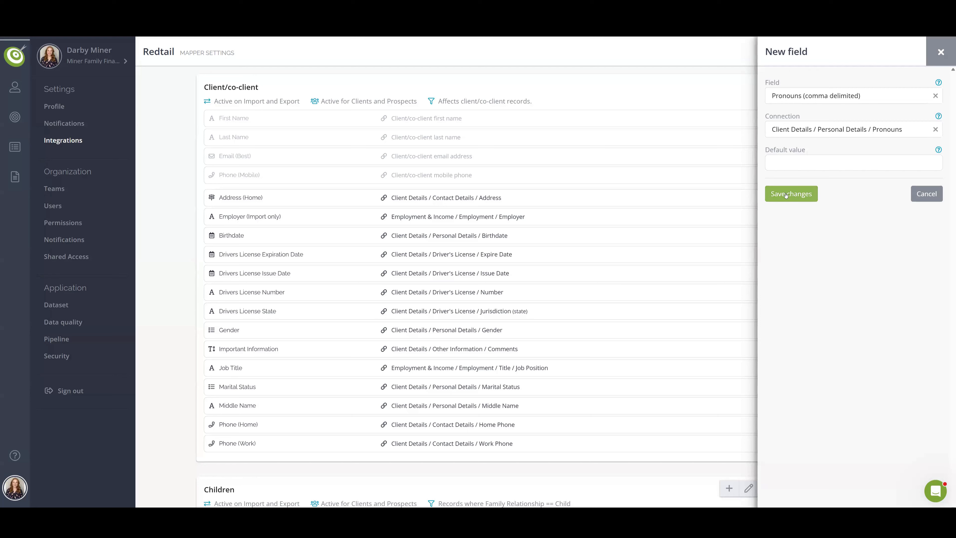
Save the Client/co-client mapping of Pronouns (comma delimited) to Client Details / Personal Details / Pronouns.
left_click(786, 194)
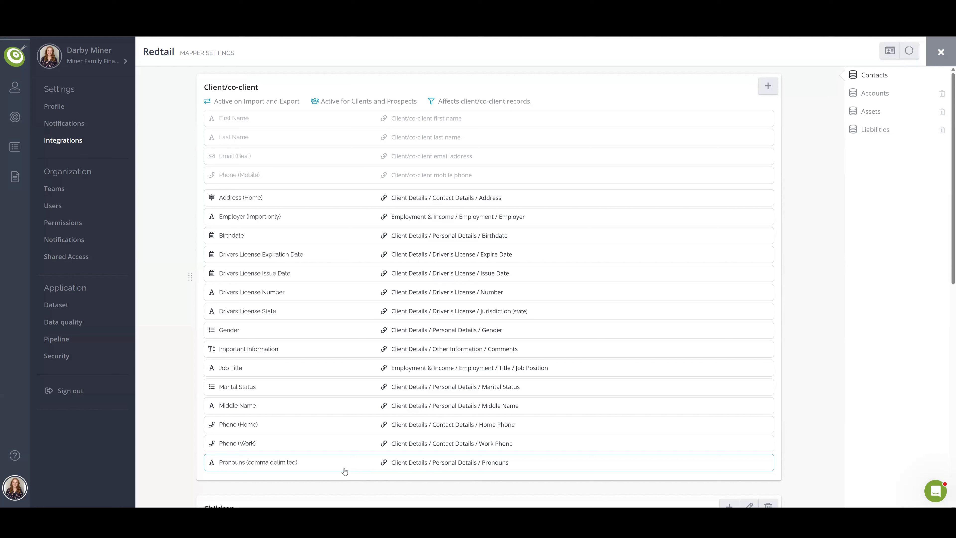
From the list of all accounts, open the profile of the client account most recently exported to Redtail.
left_click(14, 87)
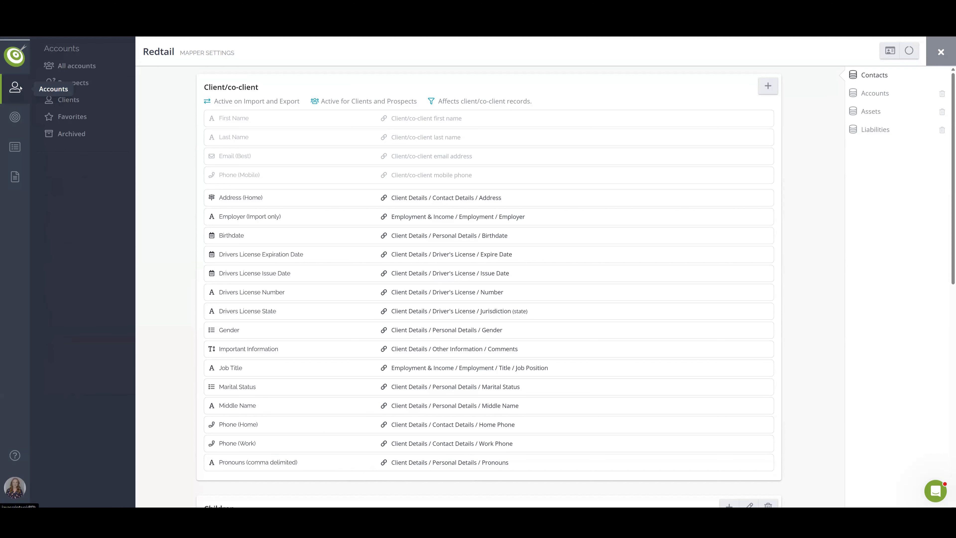
left_click(67, 68)
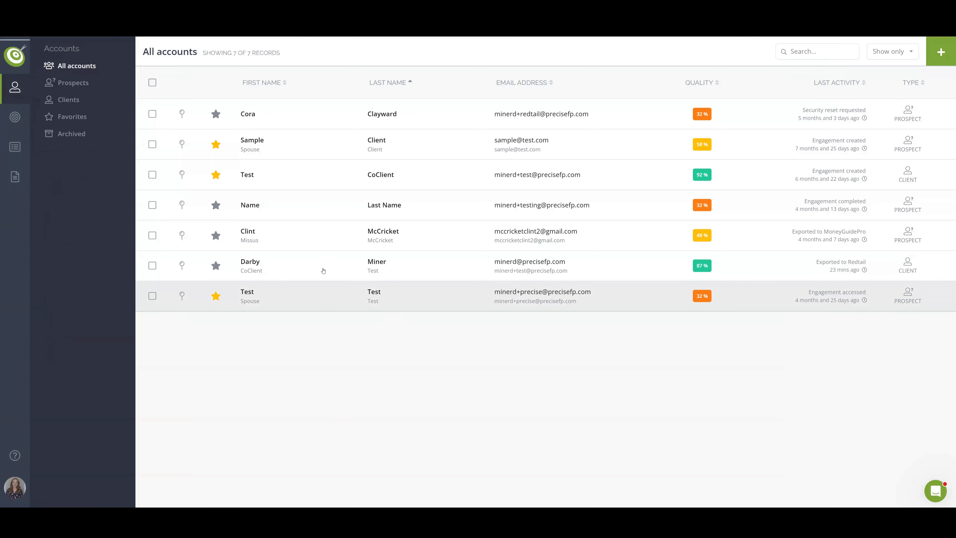
left_click(275, 270)
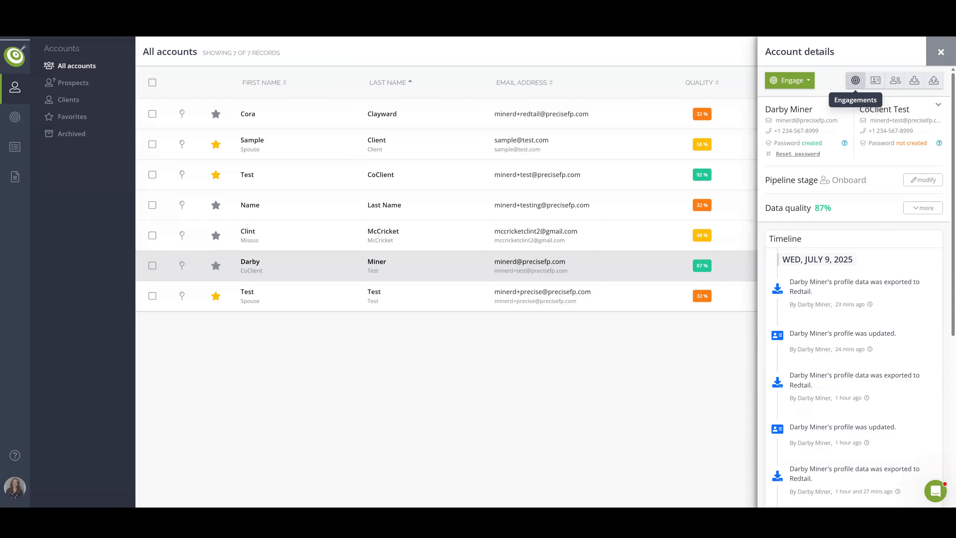
left_click(875, 82)
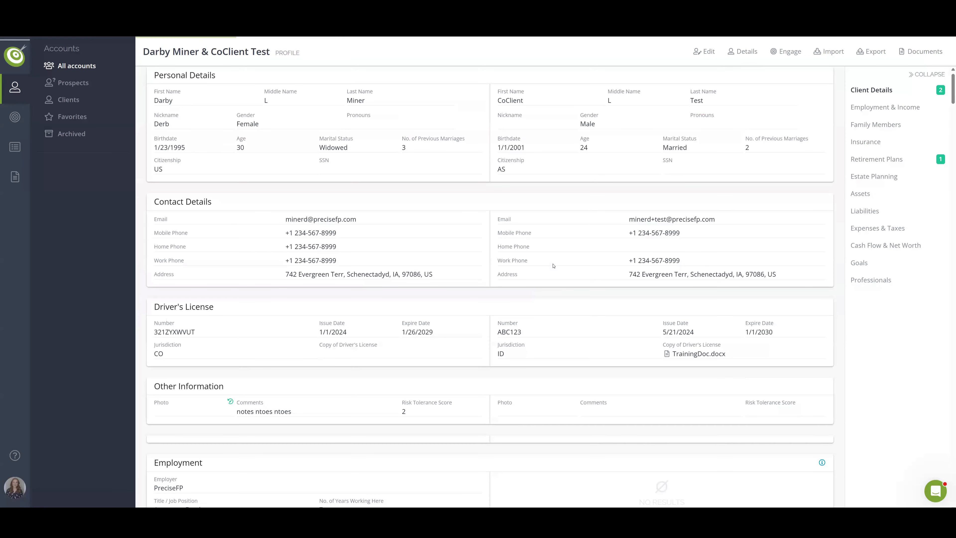
Edit the client's Personal Details, setting Pronouns to "She, They", and return to the profile view.
left_click(704, 49)
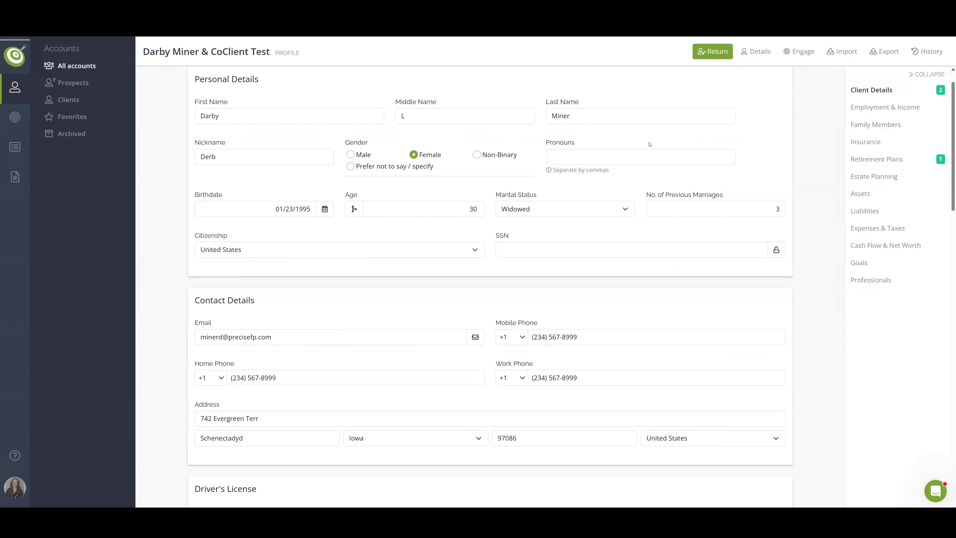
left_click(560, 157)
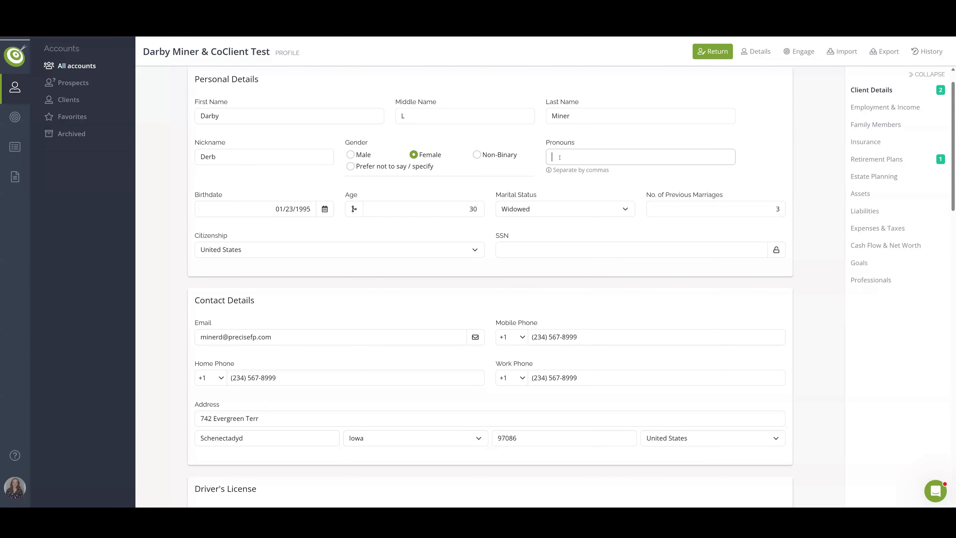
type("She, They")
left_click(712, 55)
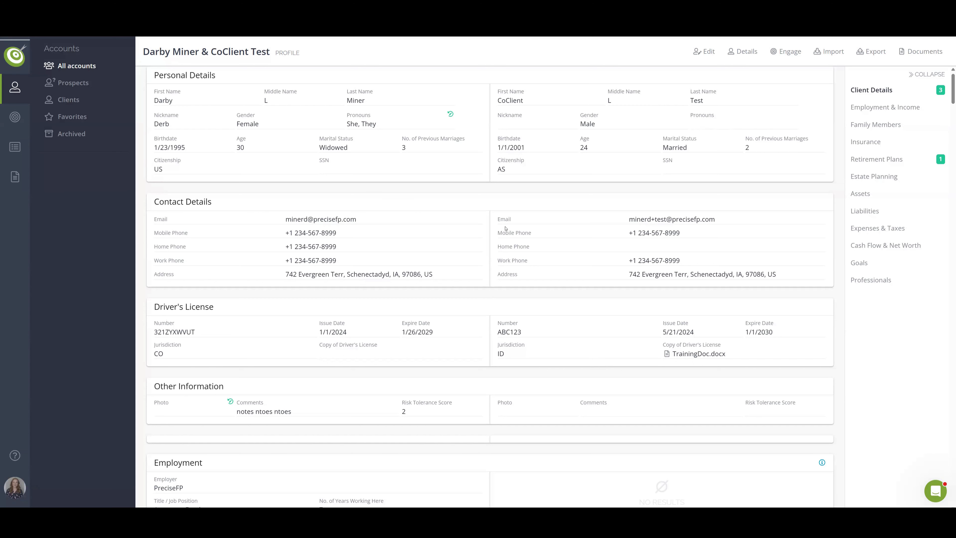
Export the account to its linked Redtail record and close the finished export.
left_click(878, 53)
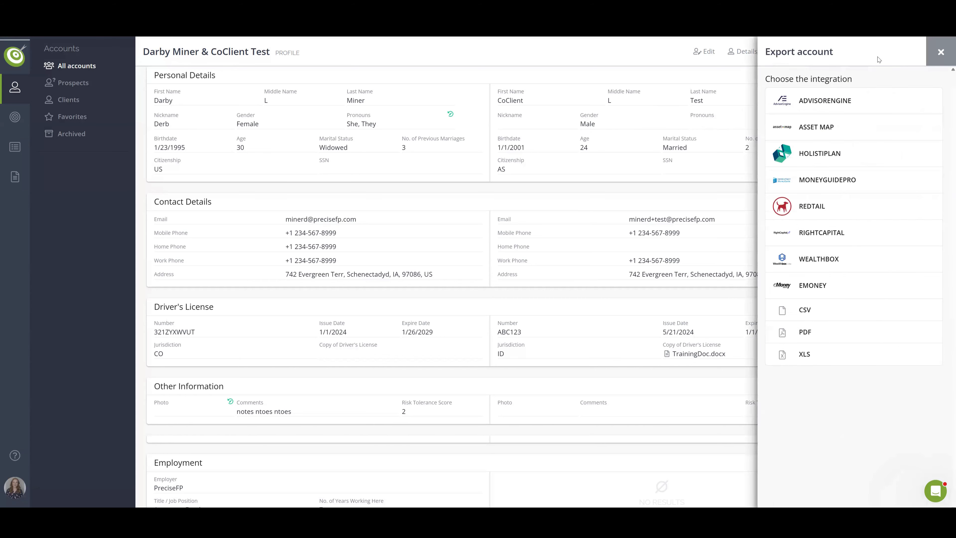
left_click(822, 210)
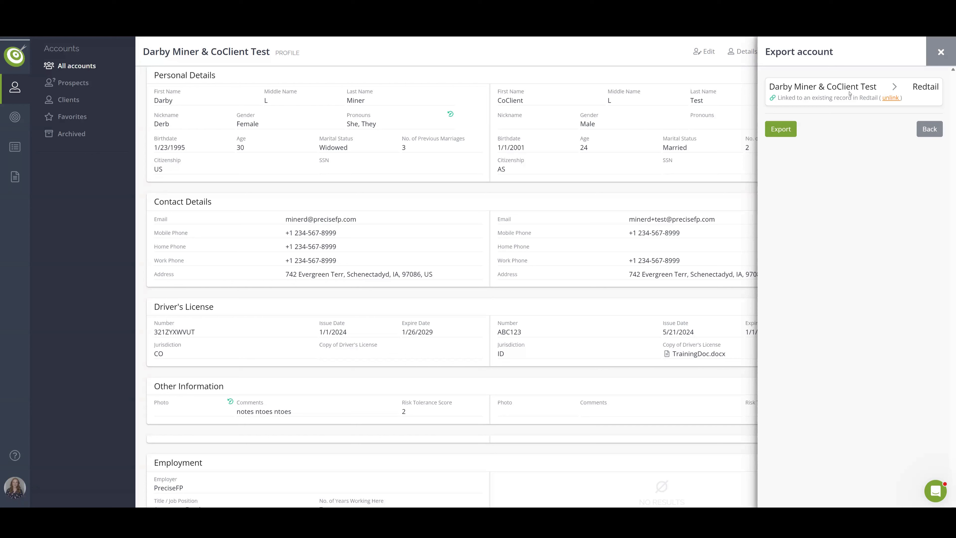
left_click(785, 130)
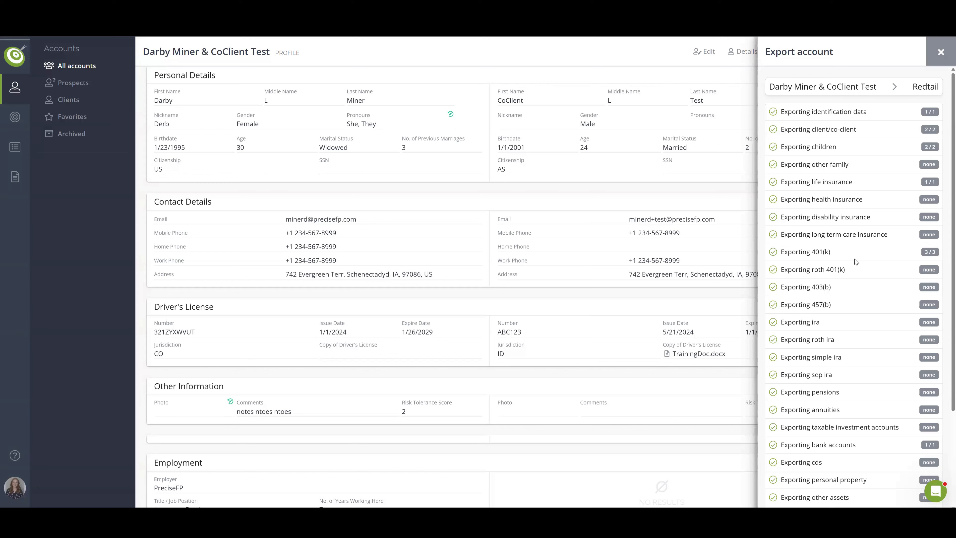
scroll(909, 270, "down", 3)
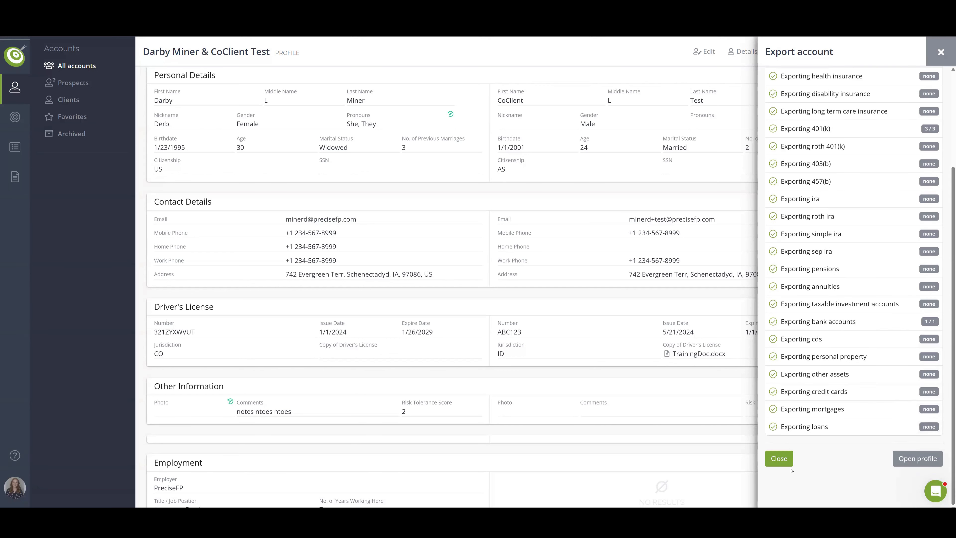
left_click(783, 464)
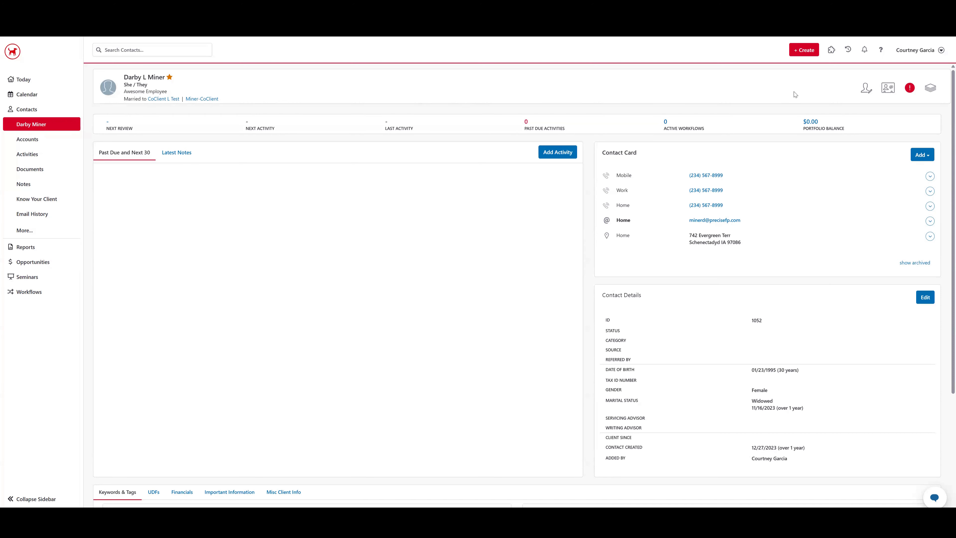
In Redtail, check Preferred Pronouns in the exported contact's individual details and update the individual.
left_click(866, 89)
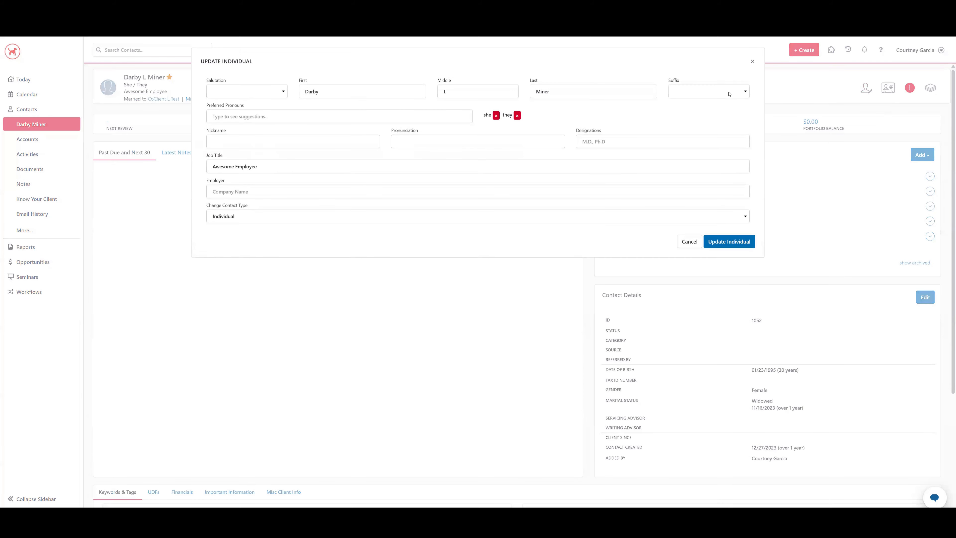
left_click(294, 110)
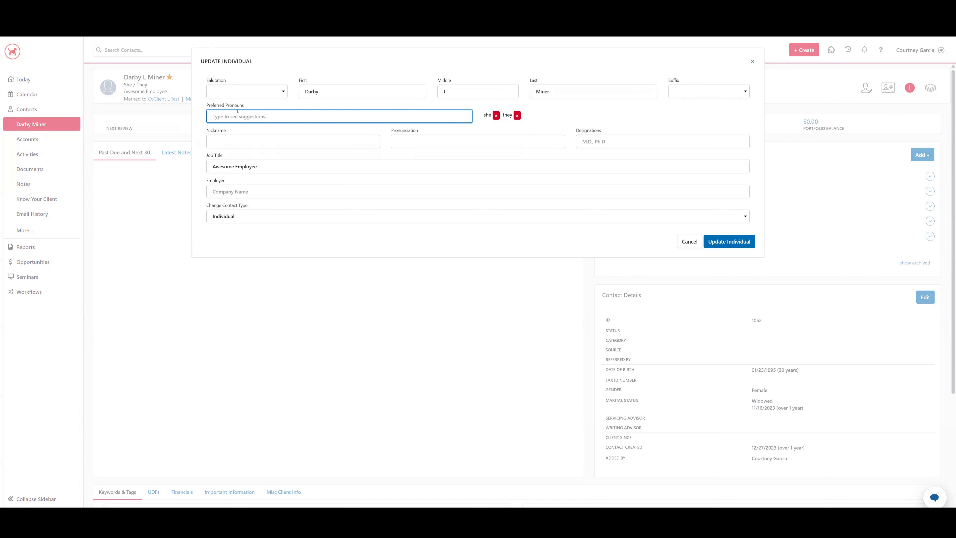
left_click(726, 241)
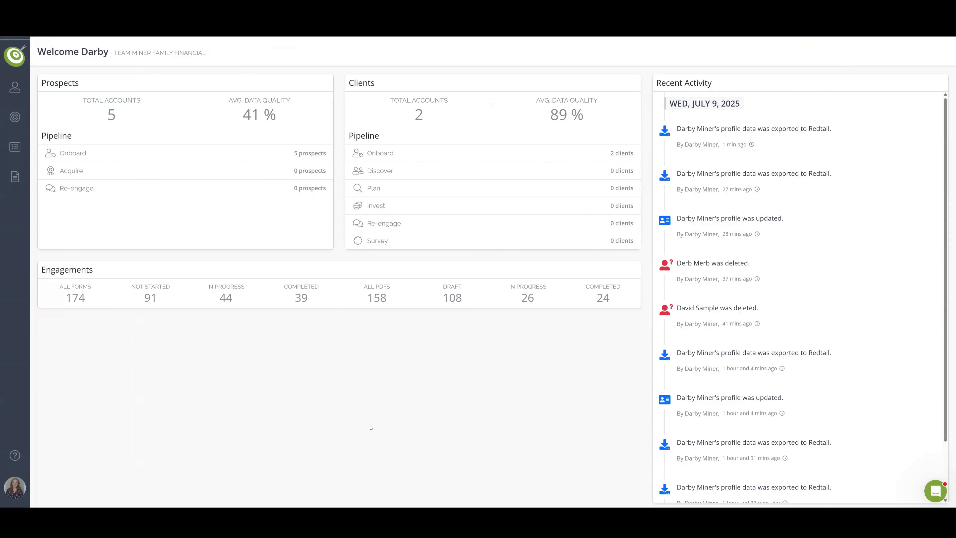
Back in PreciseFP, open the support chat and go back to its messages overview.
left_click(937, 491)
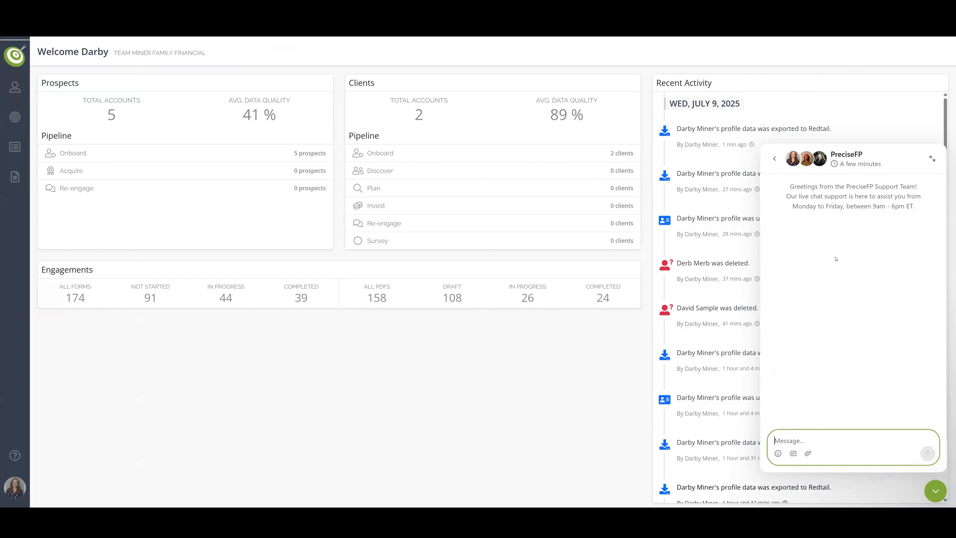
left_click(775, 158)
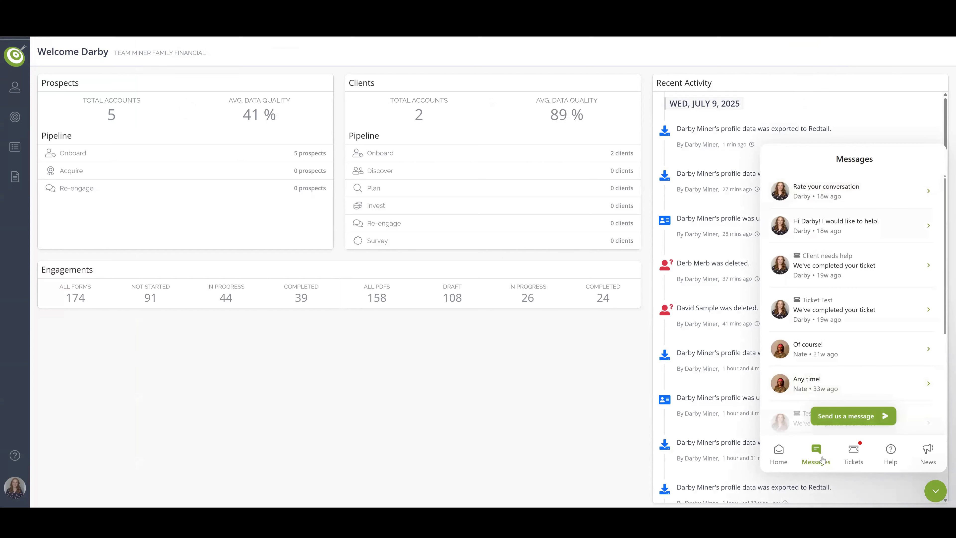